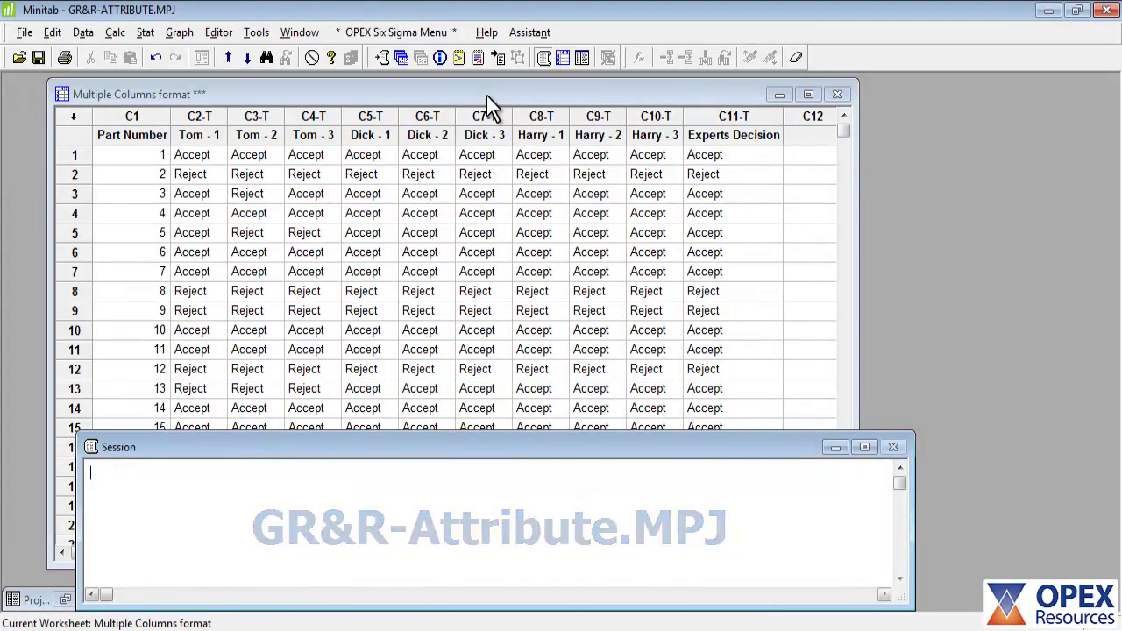
Bring the Multiple Columns format worksheet to the front and review its Part Number column down to the last row.
{"action": "left_click", "coordinate": [487, 95]}
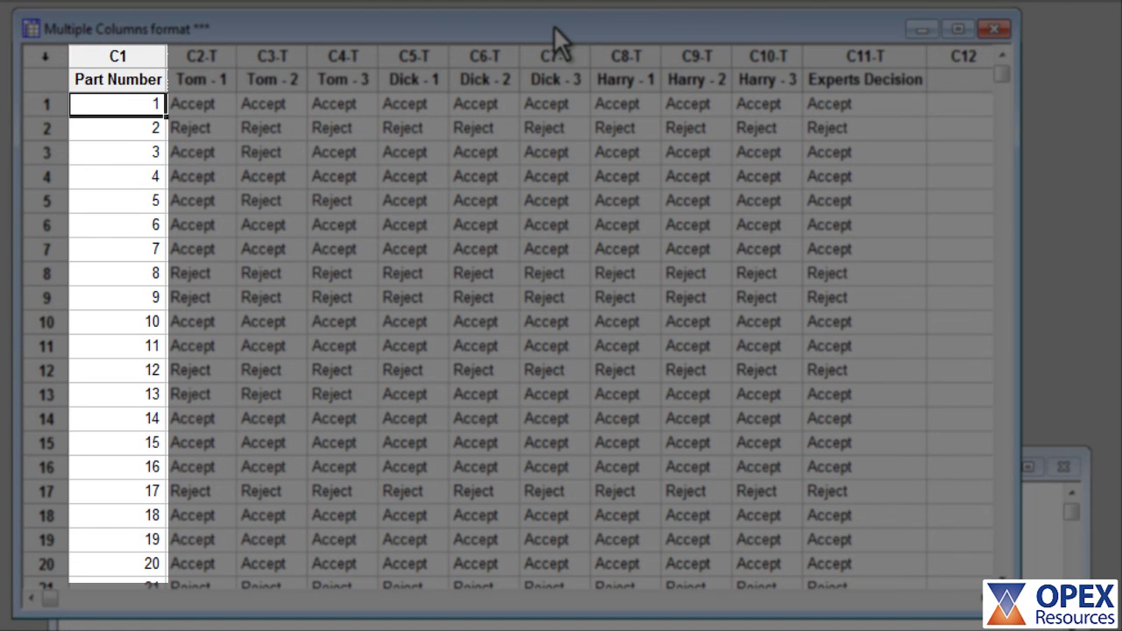
{"action": "scroll", "coordinate": [554, 27], "scroll_direction": "down", "scroll_amount": 6}
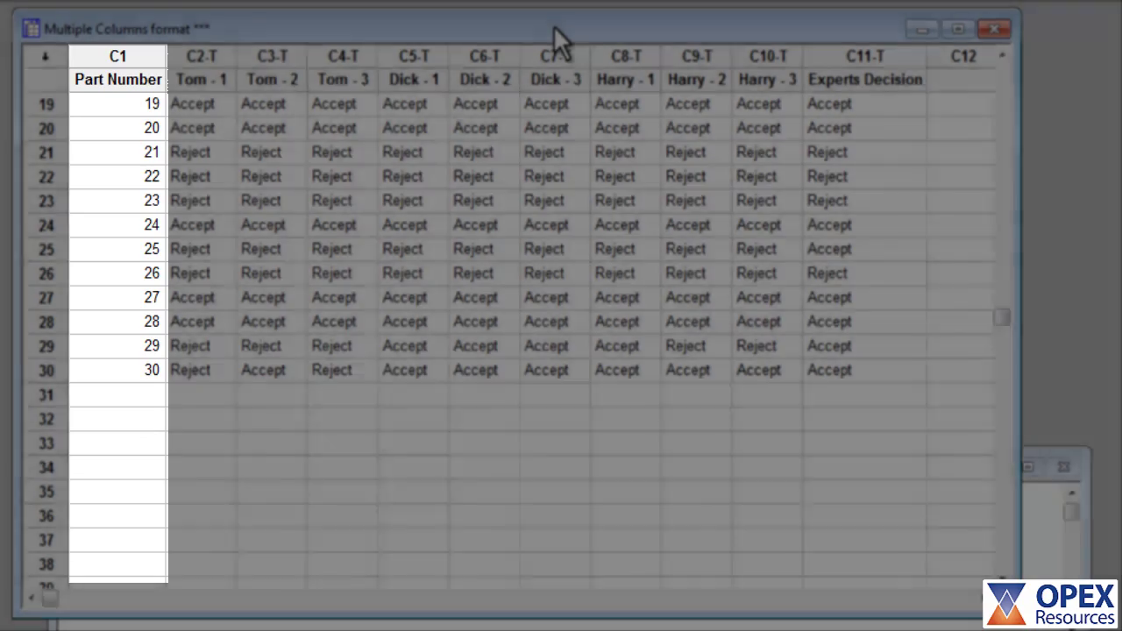
{"action": "scroll", "coordinate": [554, 27], "scroll_direction": "up", "scroll_amount": 6}
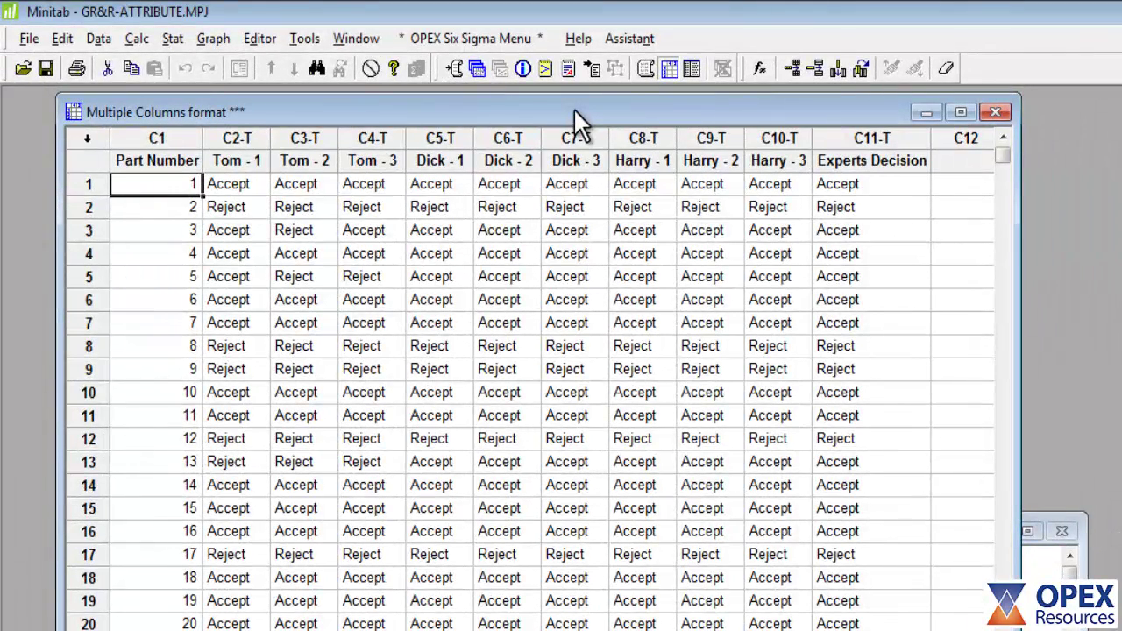
Start an Attribute Agreement Analysis with data arranged in multiple columns, using trial columns C2 through C10.
{"action": "left_click", "coordinate": [172, 38]}
{"action": "mouse_move", "coordinate": [211, 184]}
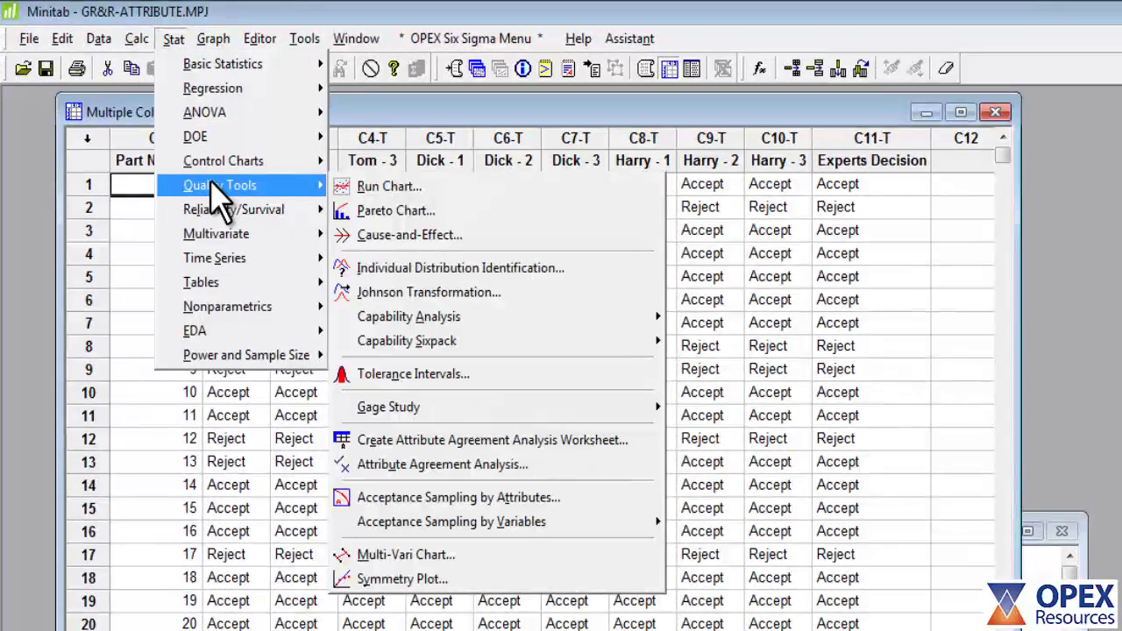
{"action": "left_click", "coordinate": [417, 464]}
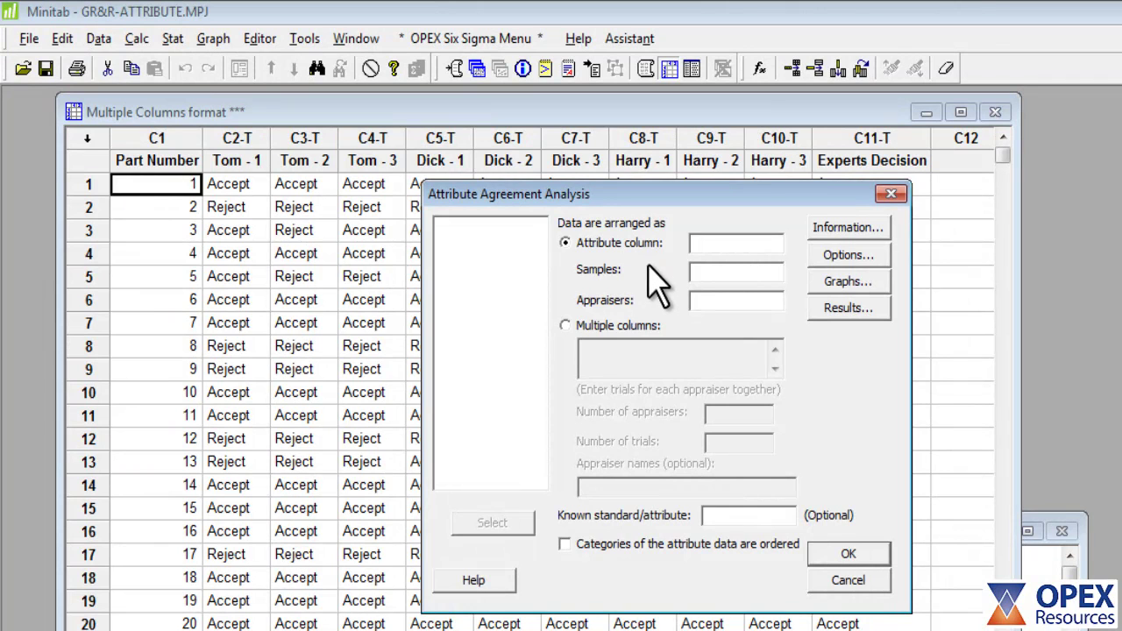
{"action": "left_click", "coordinate": [565, 325]}
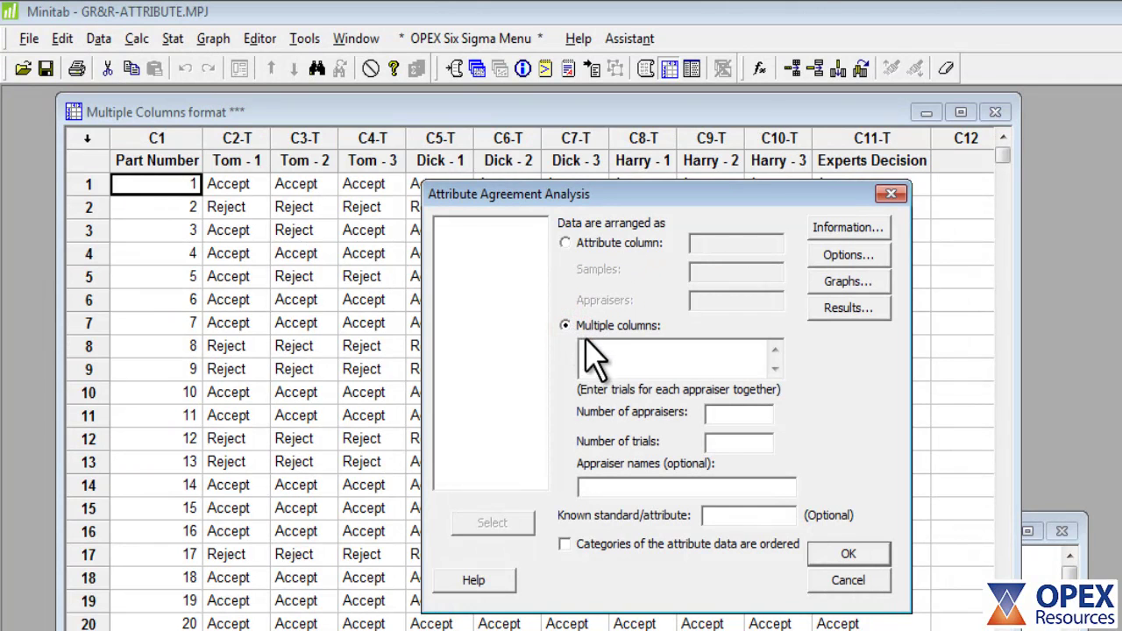
{"action": "left_click", "coordinate": [608, 354]}
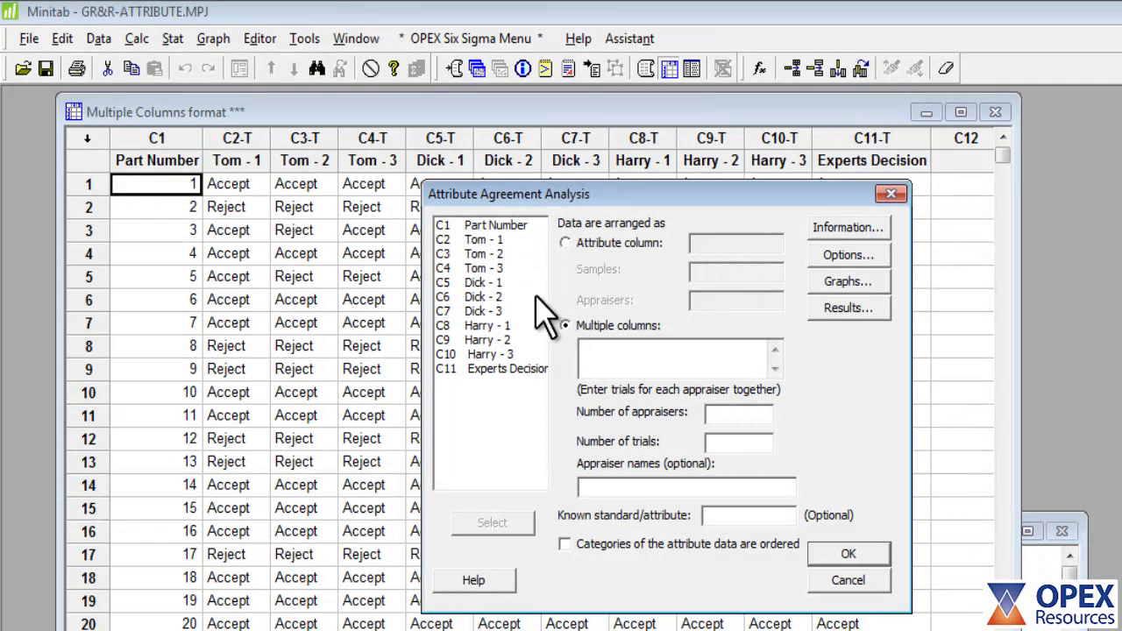
{"action": "left_click", "coordinate": [488, 241]}
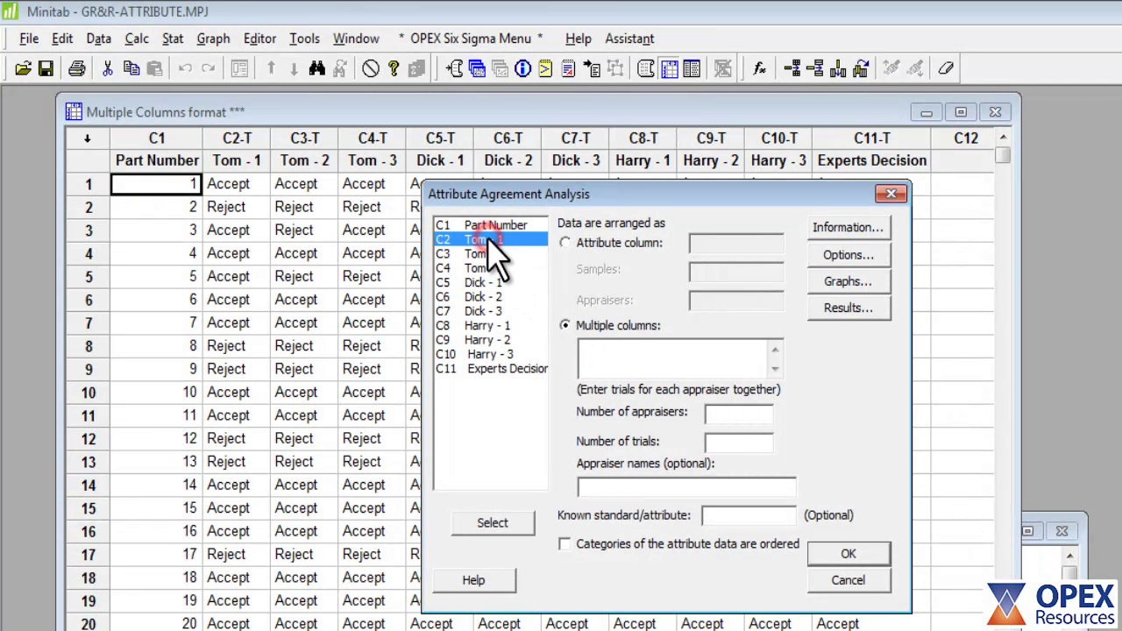
{"action": "left_click", "coordinate": [481, 354], "text": "shift"}
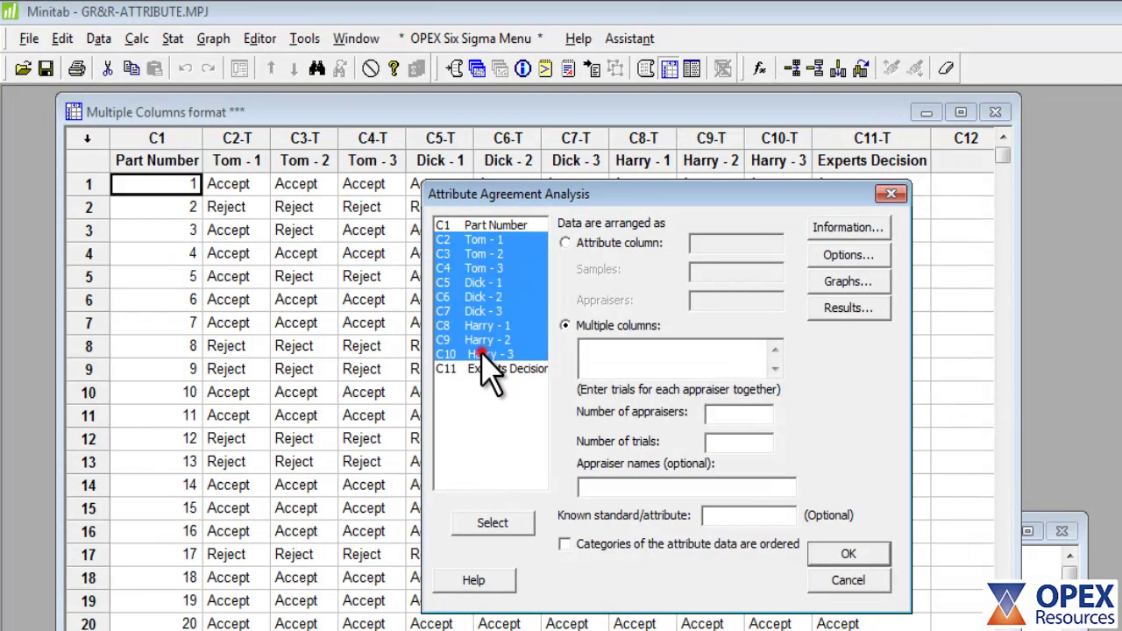
{"action": "left_click", "coordinate": [491, 523]}
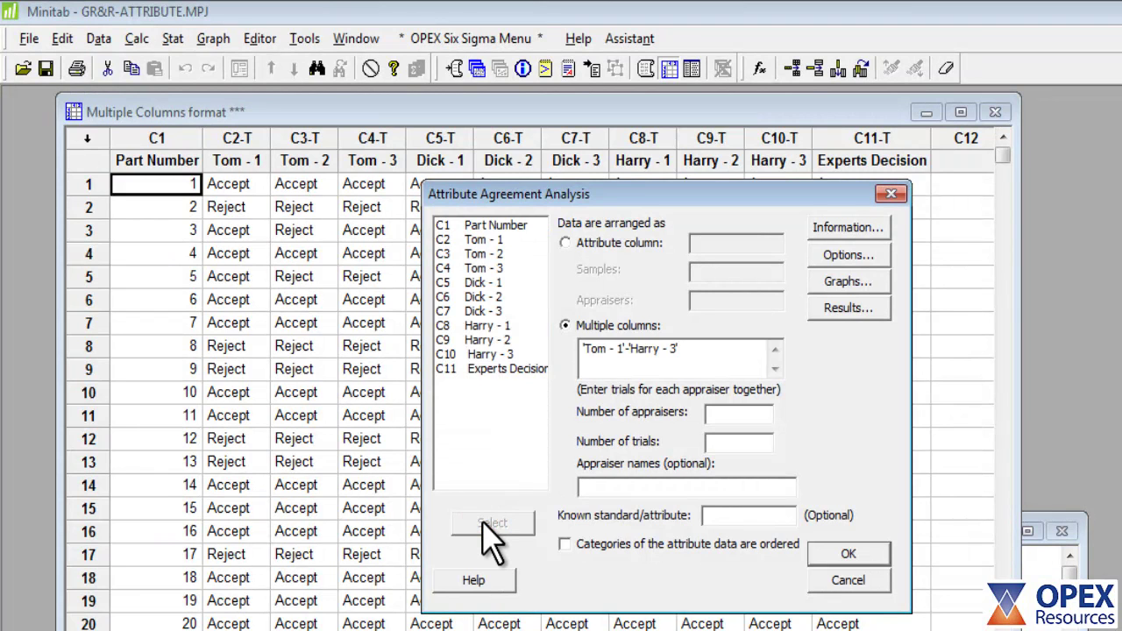
Set the number of appraisers to 3 and the number of trials to 3, and enter the three appraisers' first names.
{"action": "left_click", "coordinate": [719, 416]}
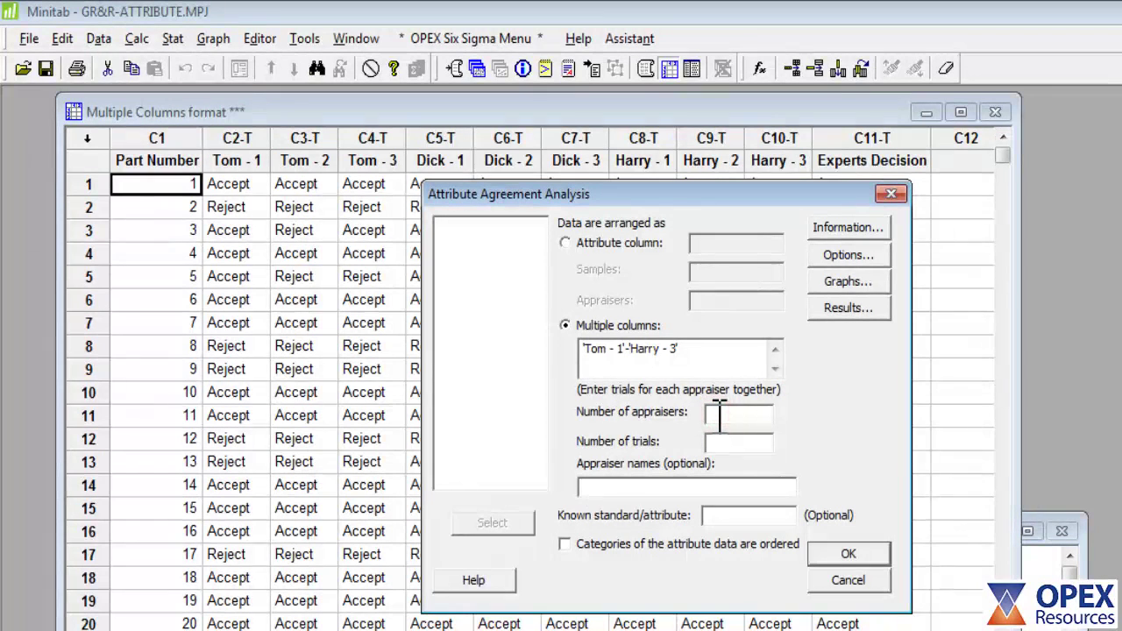
{"action": "type", "text": "3"}
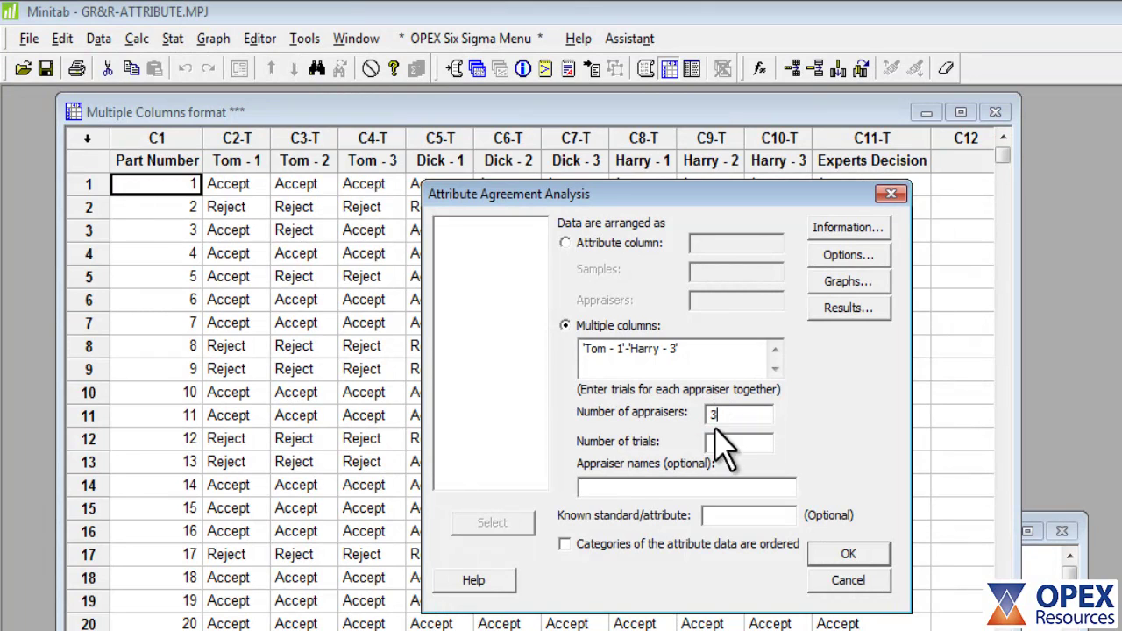
{"action": "left_click", "coordinate": [724, 445]}
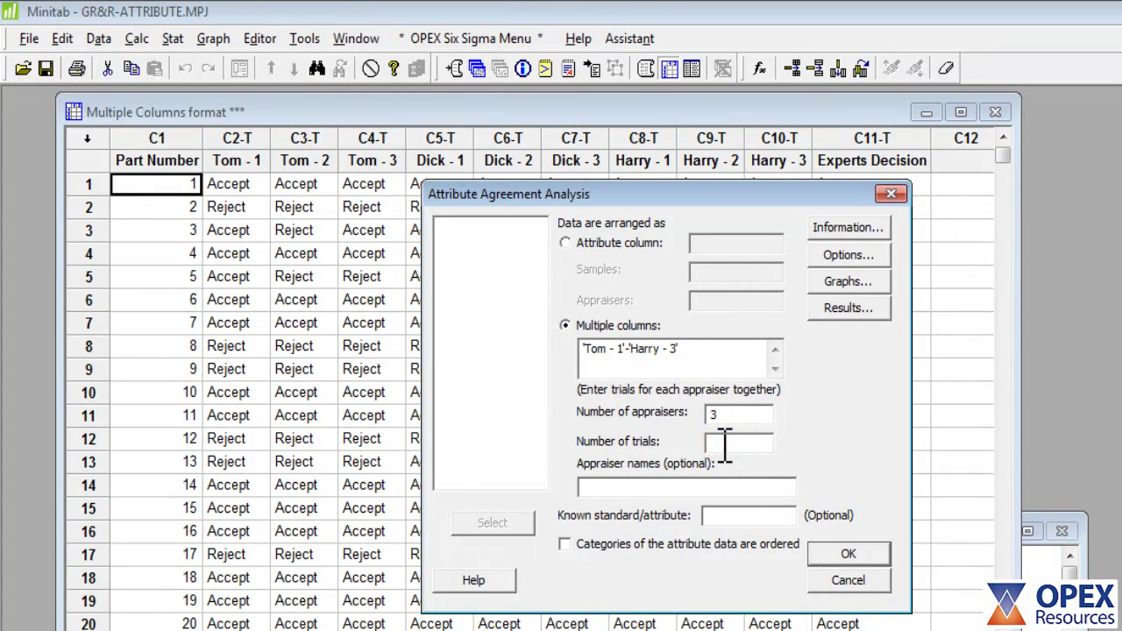
{"action": "type", "text": "3"}
{"action": "left_click", "coordinate": [682, 487]}
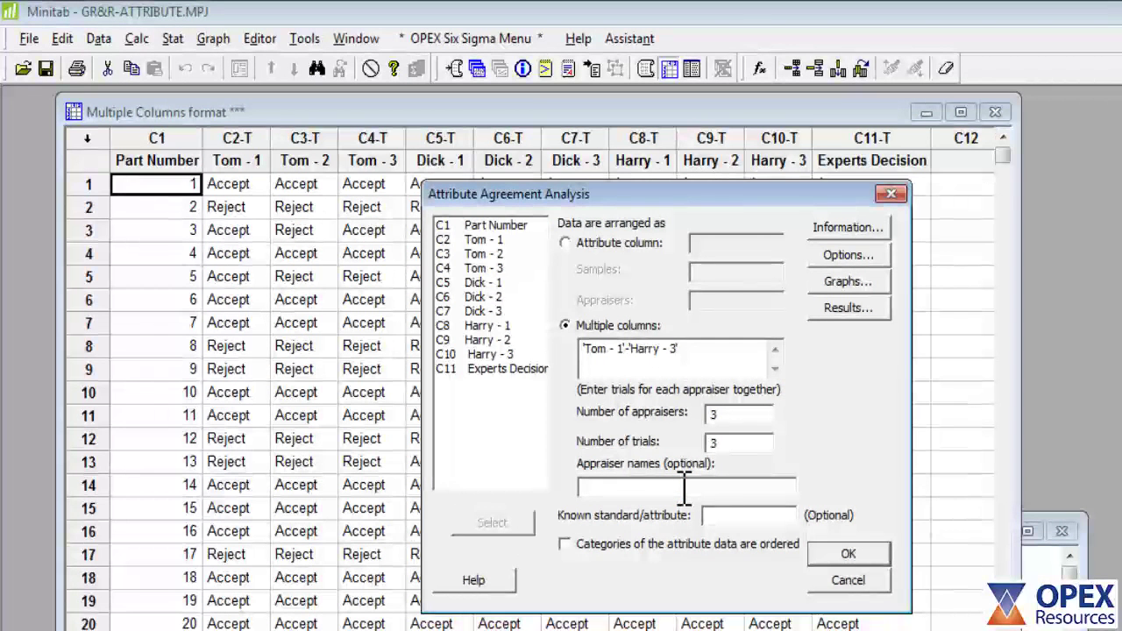
{"action": "type", "text": "Tom Dick Harry"}
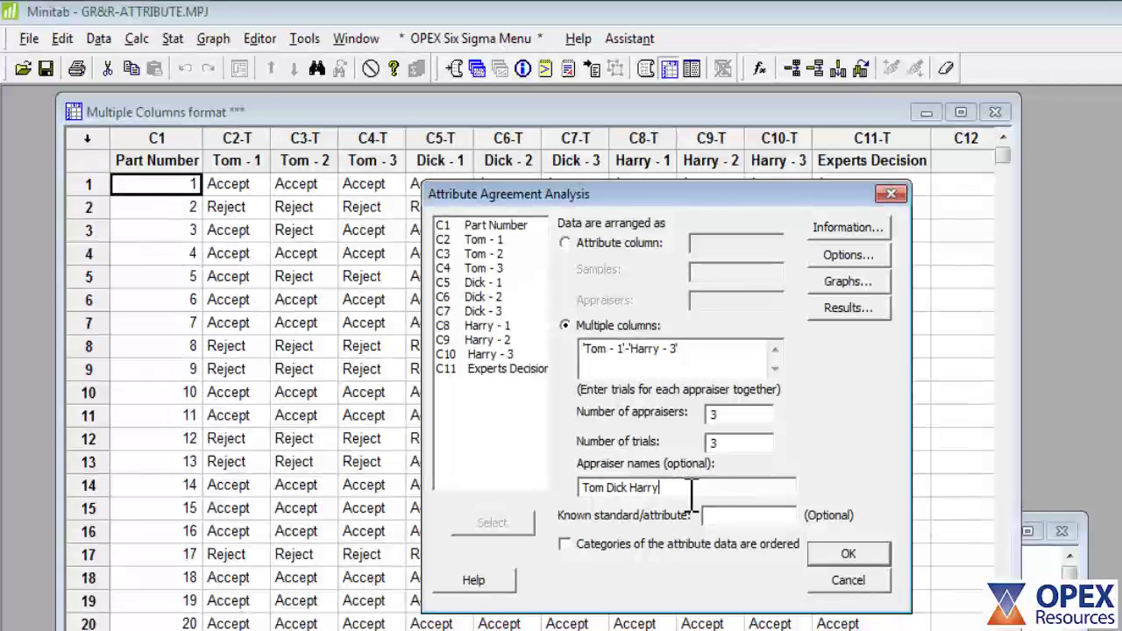
Use the Experts Decision column as the known standard and run the analysis with the disagreement table and a 95.0 confidence level.
{"action": "left_click", "coordinate": [713, 515]}
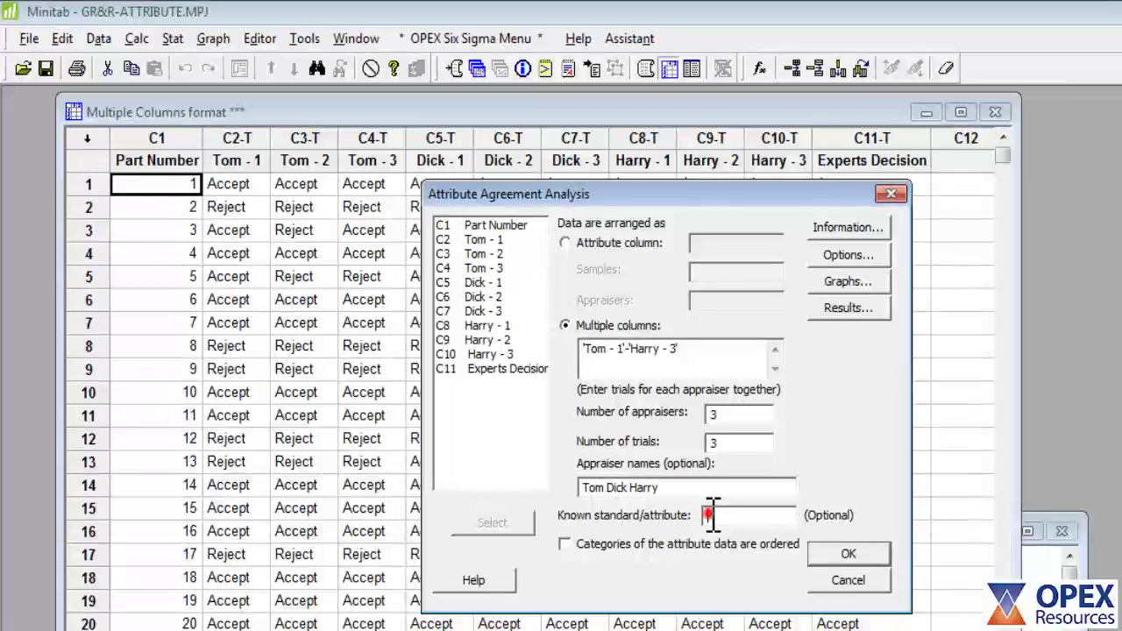
{"action": "double_click", "coordinate": [518, 369]}
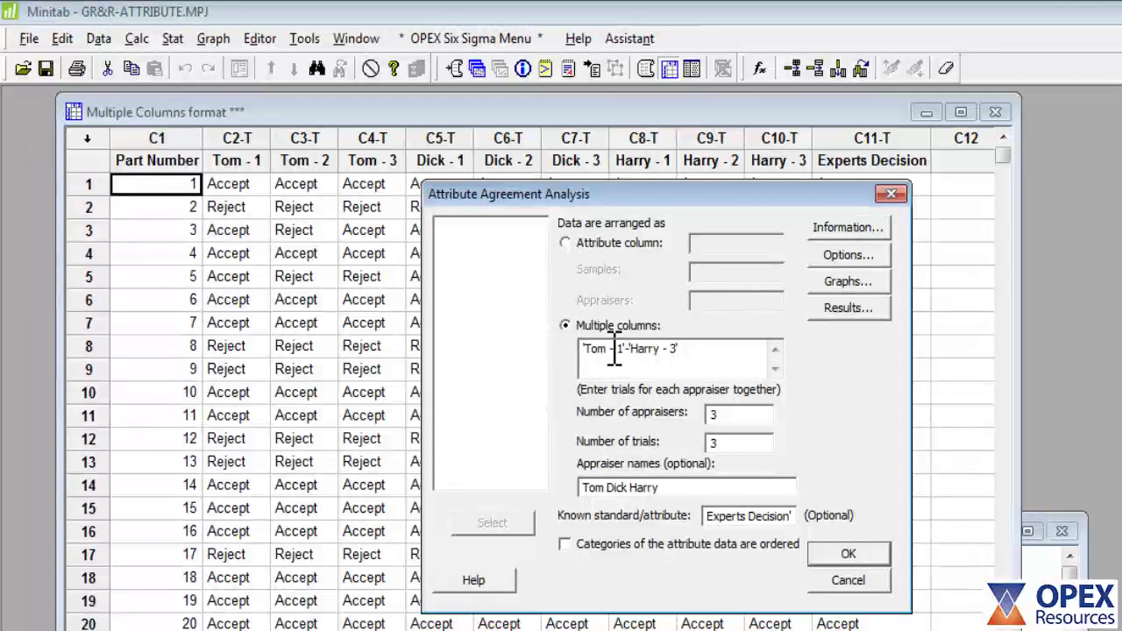
{"action": "left_click", "coordinate": [832, 255]}
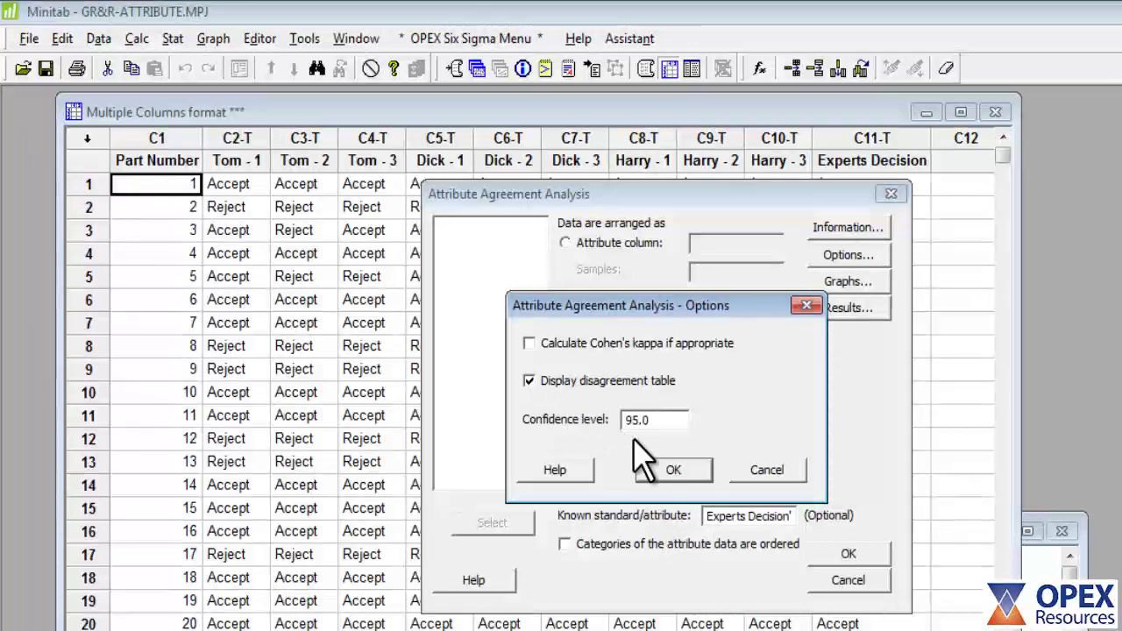
{"action": "left_click", "coordinate": [670, 470]}
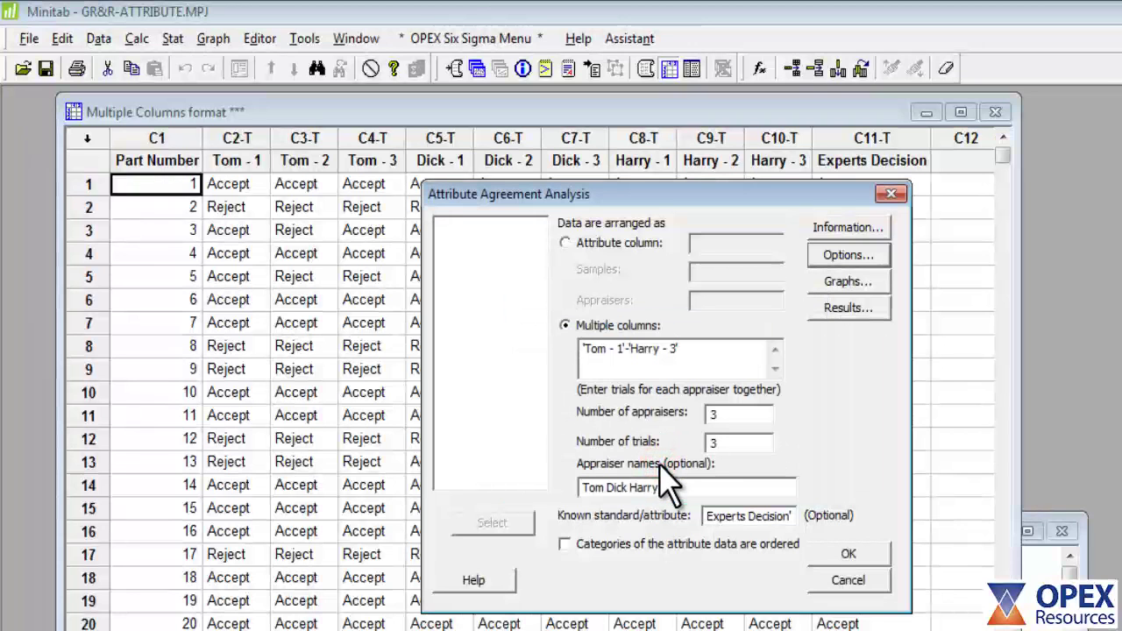
{"action": "left_click", "coordinate": [823, 554]}
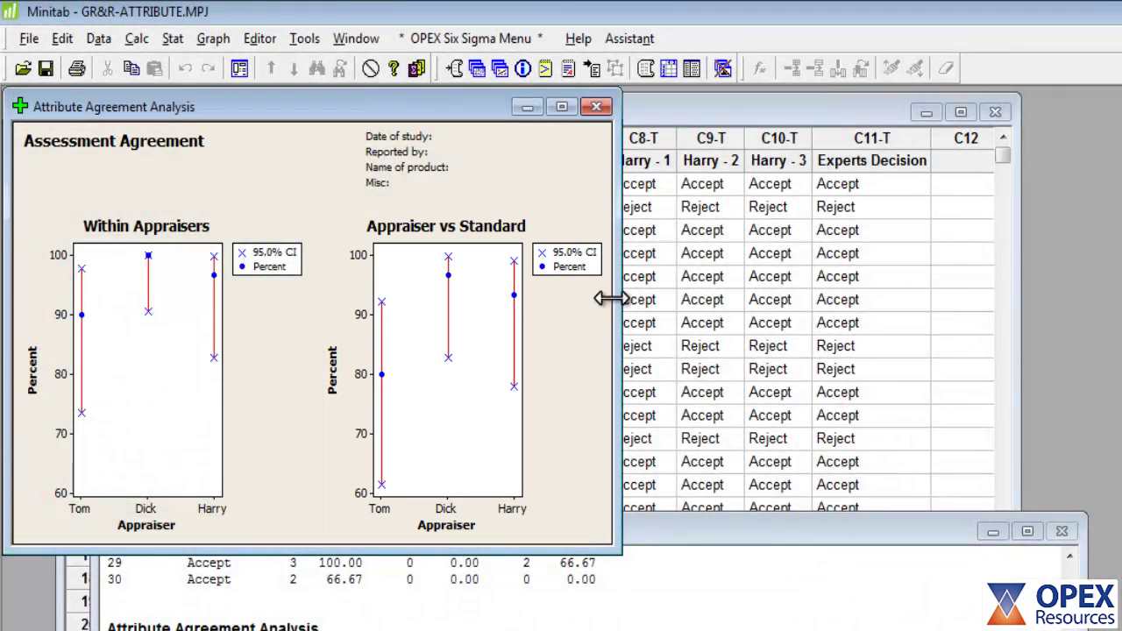
Show the session output and examine the within-appraiser, appraiser-versus-standard, between-appraiser and all-appraiser results, down to the summary of disagreement with the standard.
{"action": "left_click", "coordinate": [456, 67]}
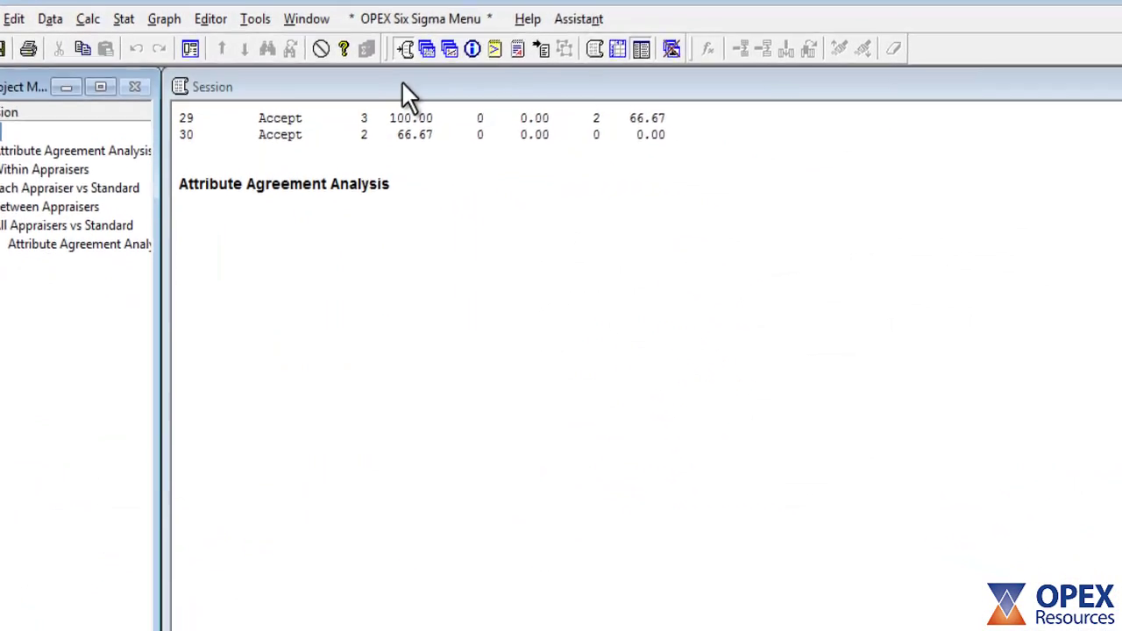
{"action": "scroll", "coordinate": [488, 477], "scroll_direction": "up", "scroll_amount": 6}
{"action": "scroll", "coordinate": [275, 388], "scroll_direction": "up", "scroll_amount": 8}
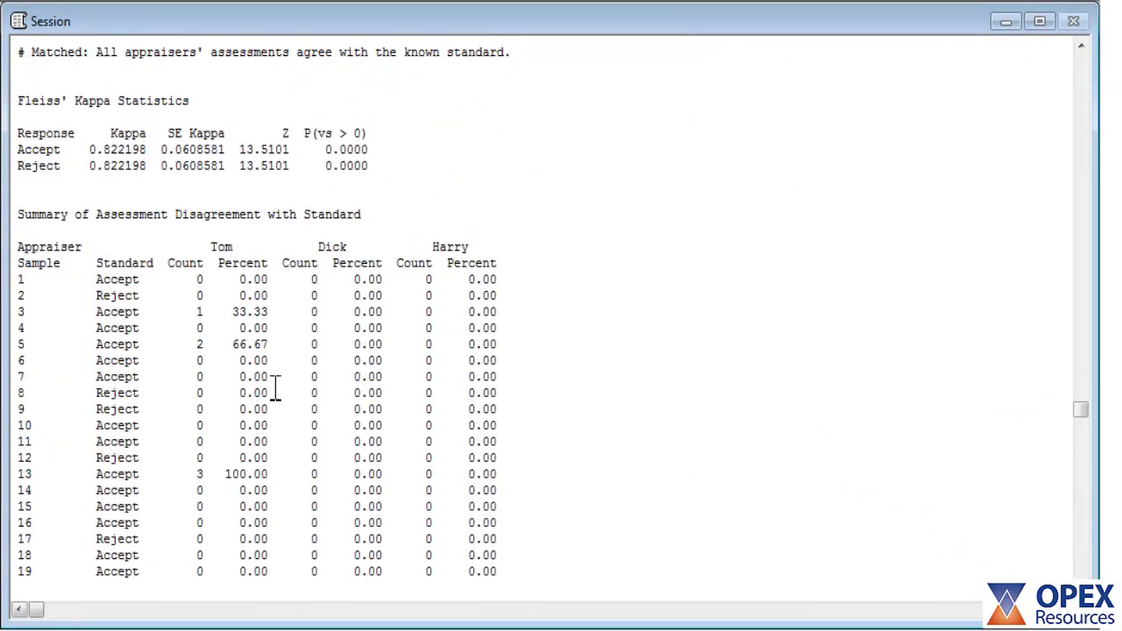
{"action": "scroll", "coordinate": [276, 392], "scroll_direction": "up", "scroll_amount": 17}
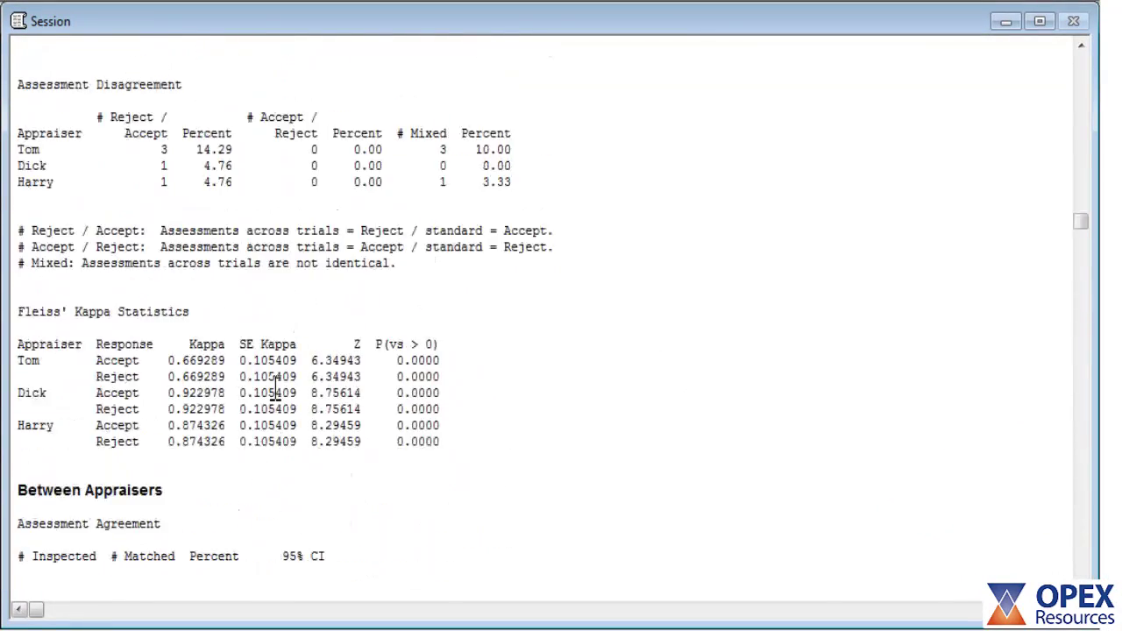
{"action": "scroll", "coordinate": [275, 392], "scroll_direction": "up", "scroll_amount": 14}
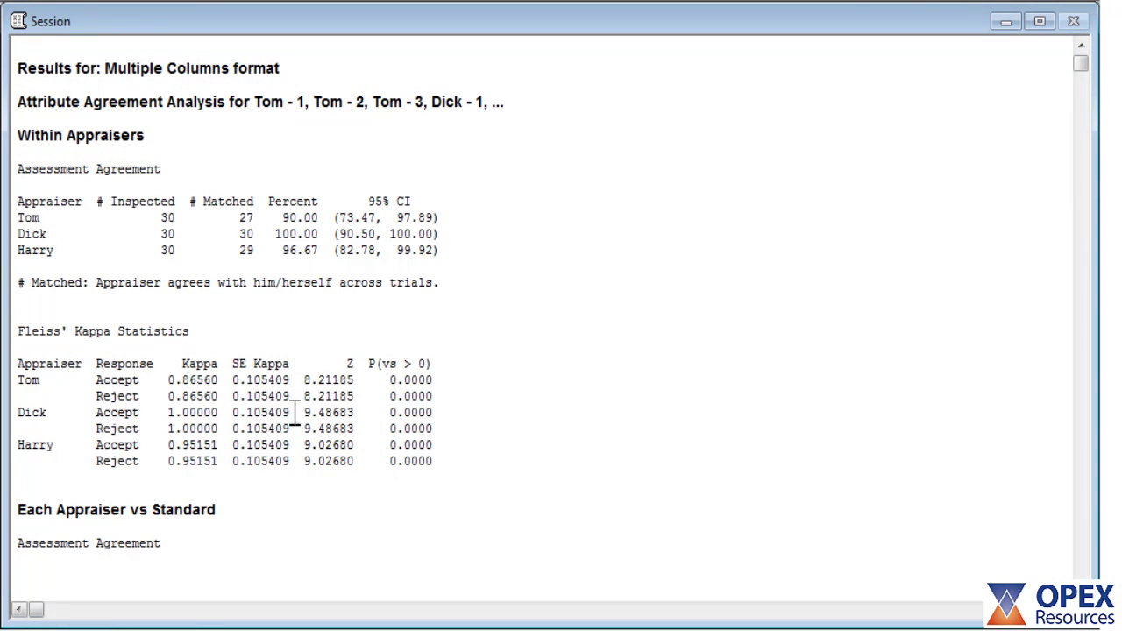
{"action": "scroll", "coordinate": [309, 442], "scroll_direction": "down", "scroll_amount": 2}
{"action": "scroll", "coordinate": [309, 442], "scroll_direction": "down", "scroll_amount": 3}
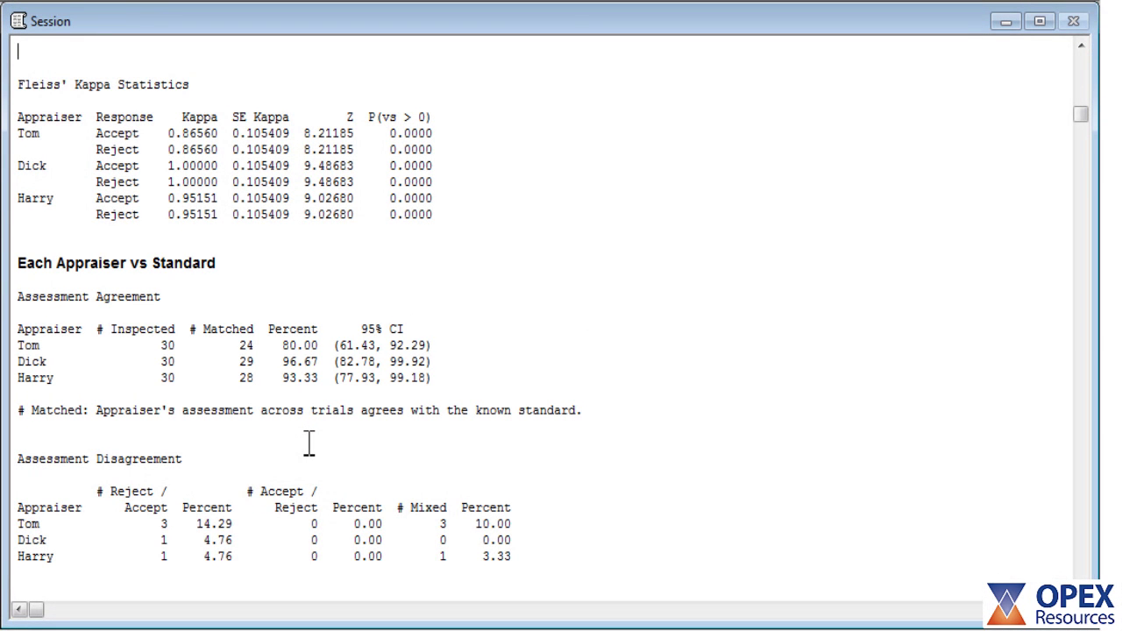
{"action": "scroll", "coordinate": [309, 443], "scroll_direction": "down", "scroll_amount": 5}
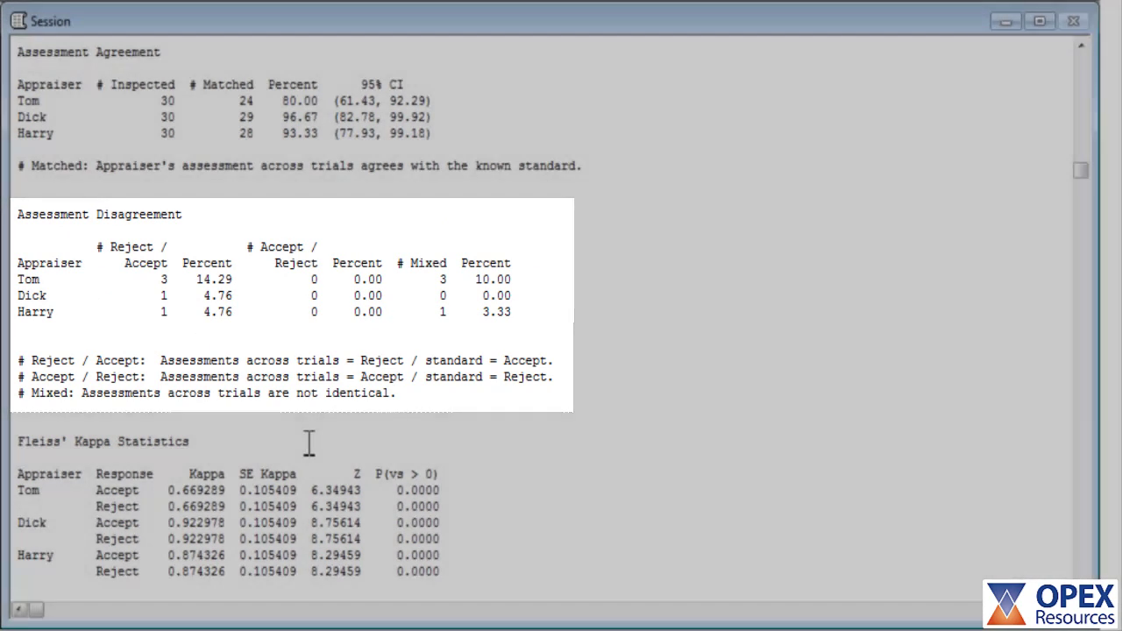
{"action": "scroll", "coordinate": [309, 442], "scroll_direction": "down", "scroll_amount": 6}
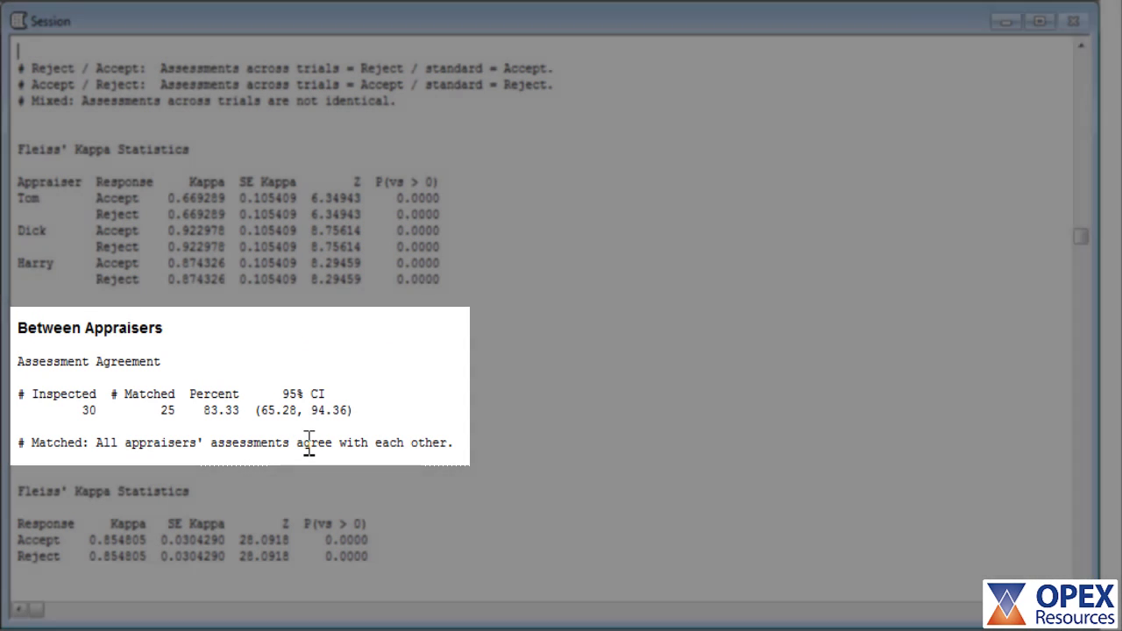
{"action": "scroll", "coordinate": [309, 442], "scroll_direction": "down", "scroll_amount": 7}
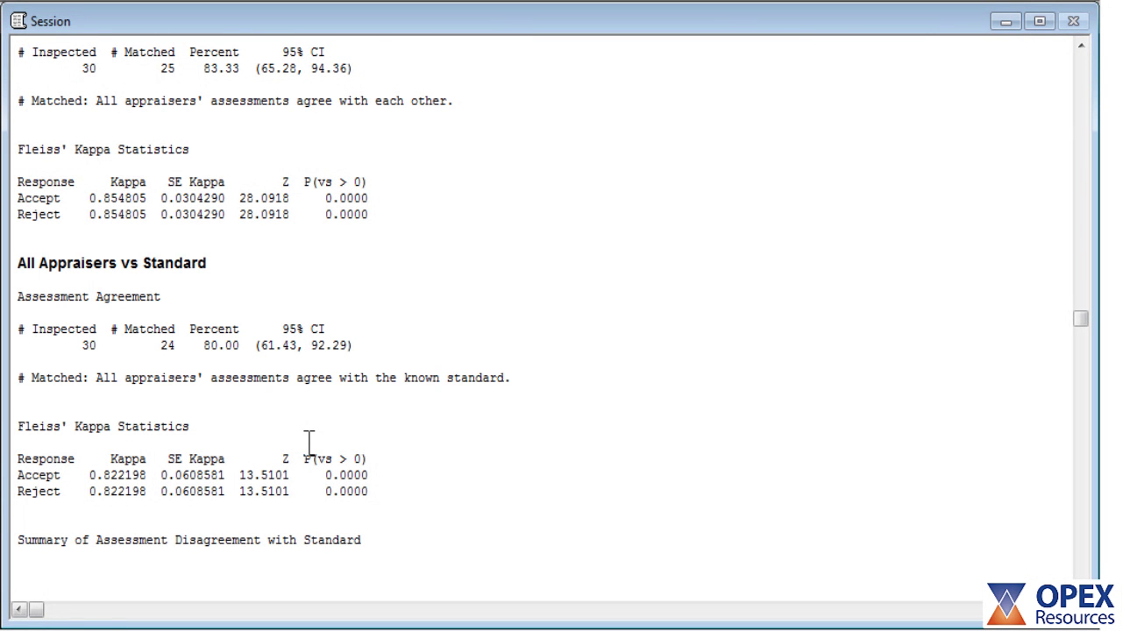
{"action": "scroll", "coordinate": [308, 443], "scroll_direction": "down", "scroll_amount": 9}
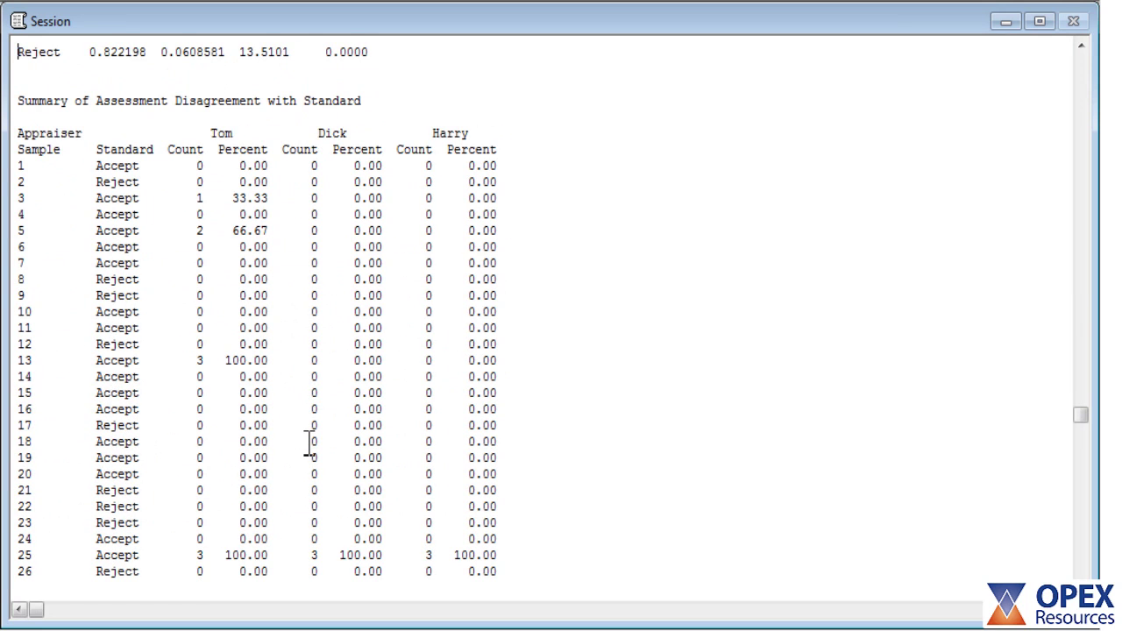
{"action": "scroll", "coordinate": [309, 443], "scroll_direction": "down", "scroll_amount": 1}
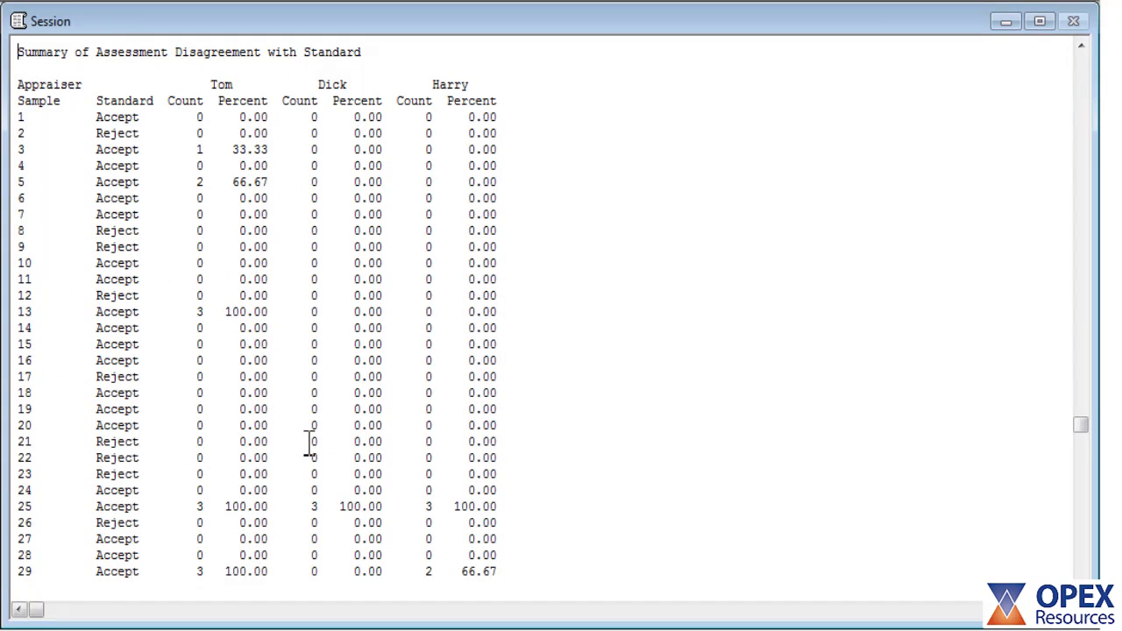